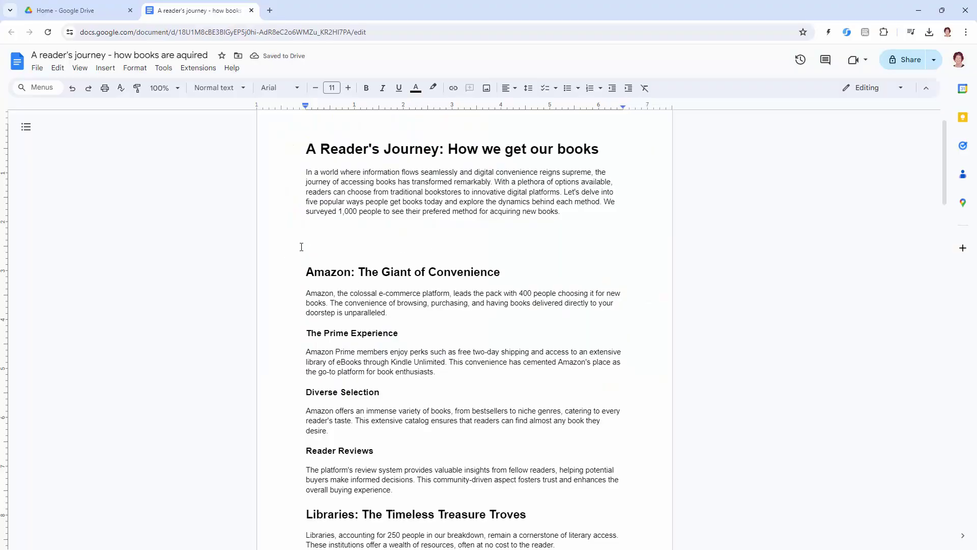
Step: Insert a sample pie chart into the report and open its linked source spreadsheet
left_click(105, 67)
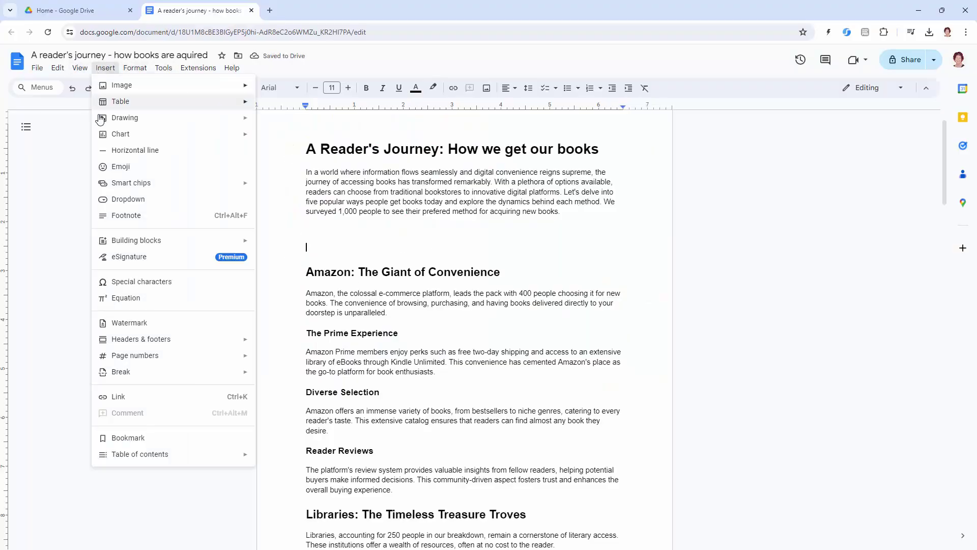
mouse_move(105, 131)
left_click(275, 186)
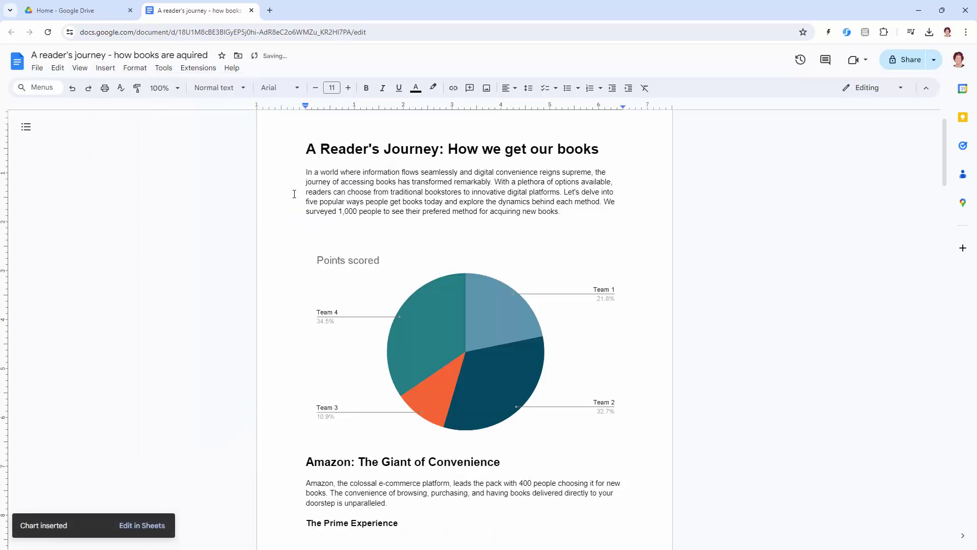
left_click(458, 300)
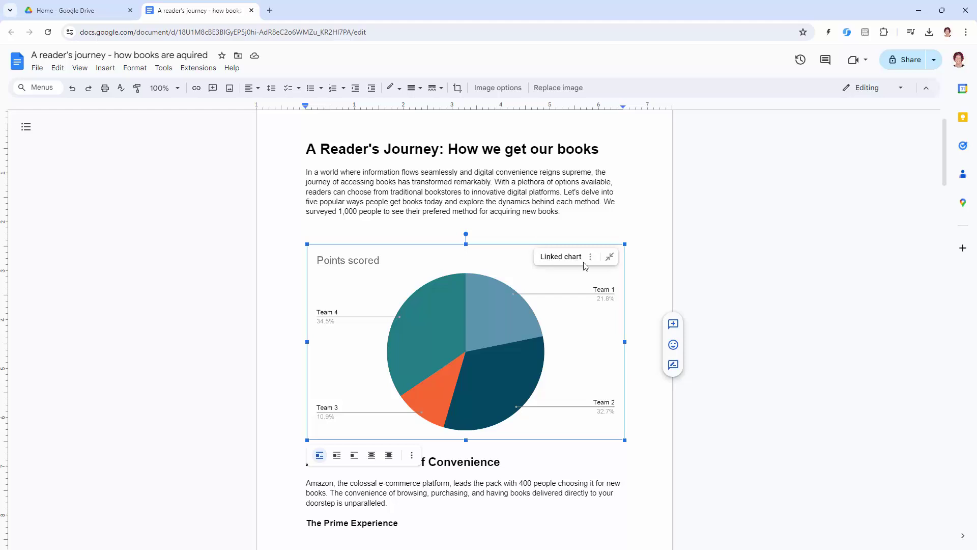
left_click(590, 257)
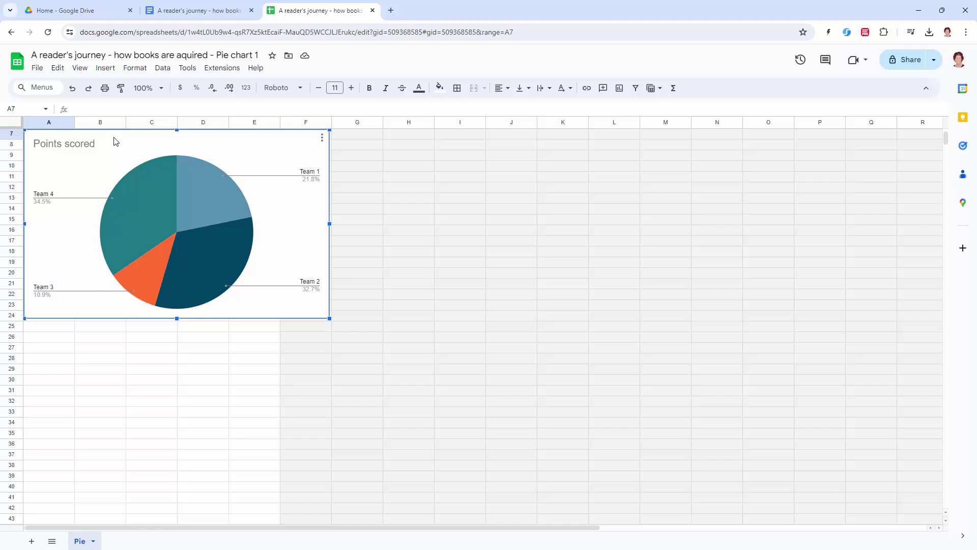
Step: Move the pie chart down and right so the Team 1–4 data in A1:B5 is visible
left_click_drag(115, 138, 329, 161)
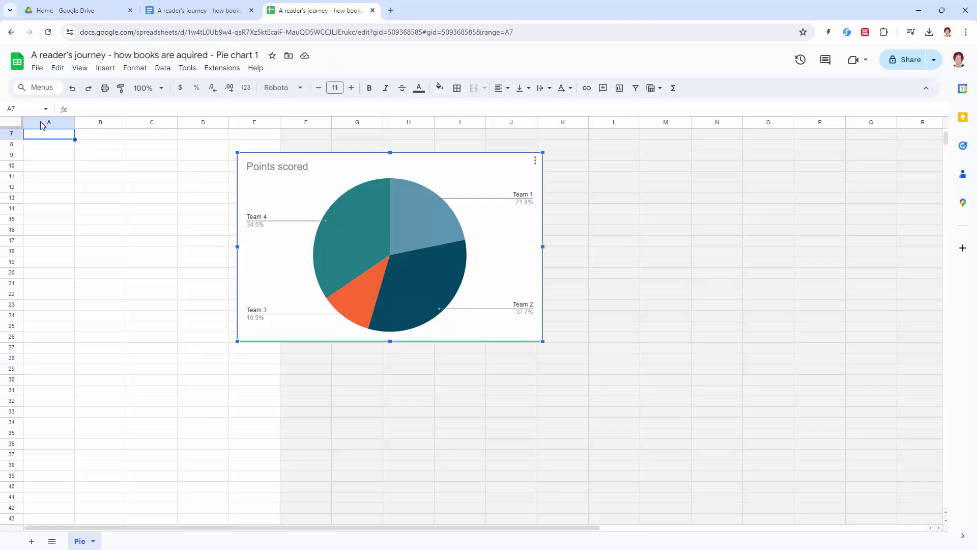
left_click(39, 137)
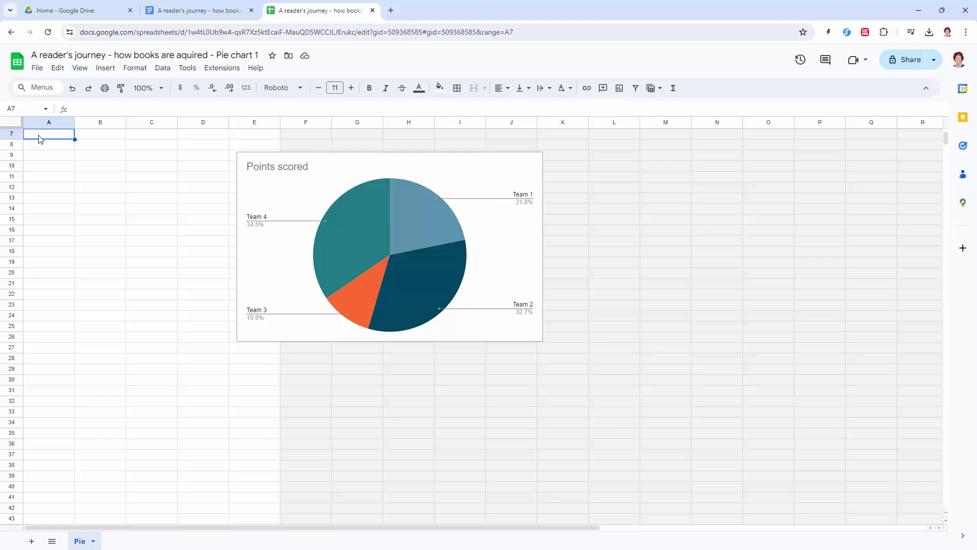
key("ctrl+Home")
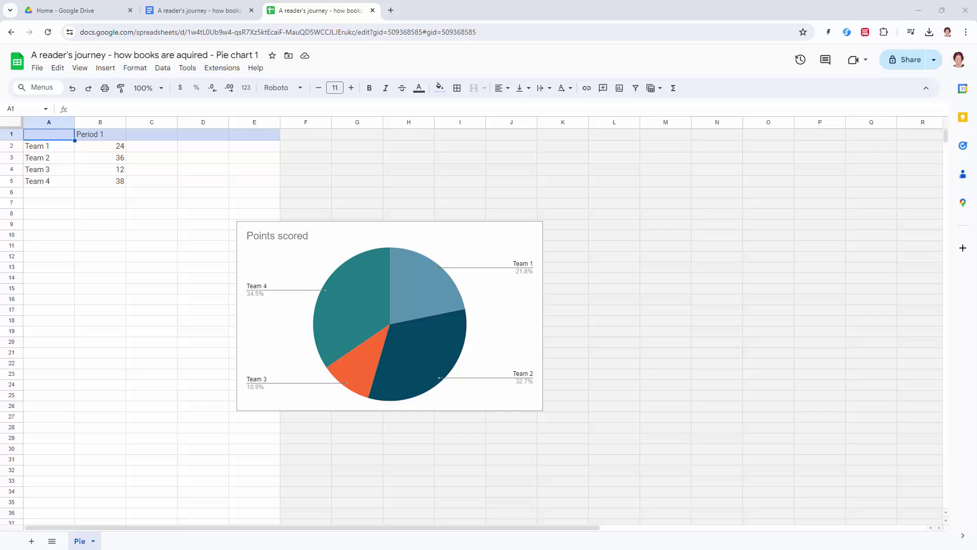
Step: Paste the book-source survey table (Amazon 400 to From Friends 50) at A1 and widen the columns
left_click(37, 135)
type("Prefered source\tSurvey response Amazon\t400 Library\t250 Bookstore\t200 eBooks\t100 From Friends\t50")
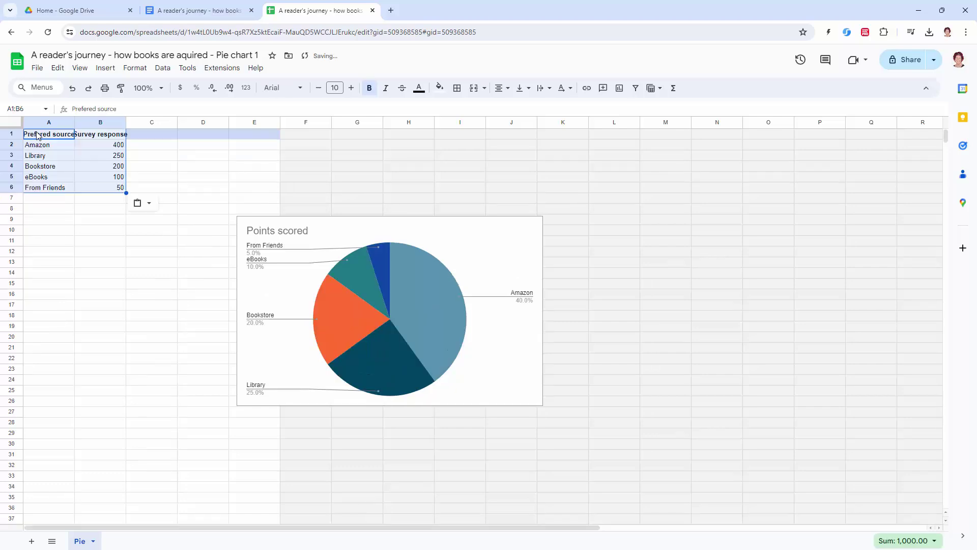
left_click_drag(74, 121, 158, 123)
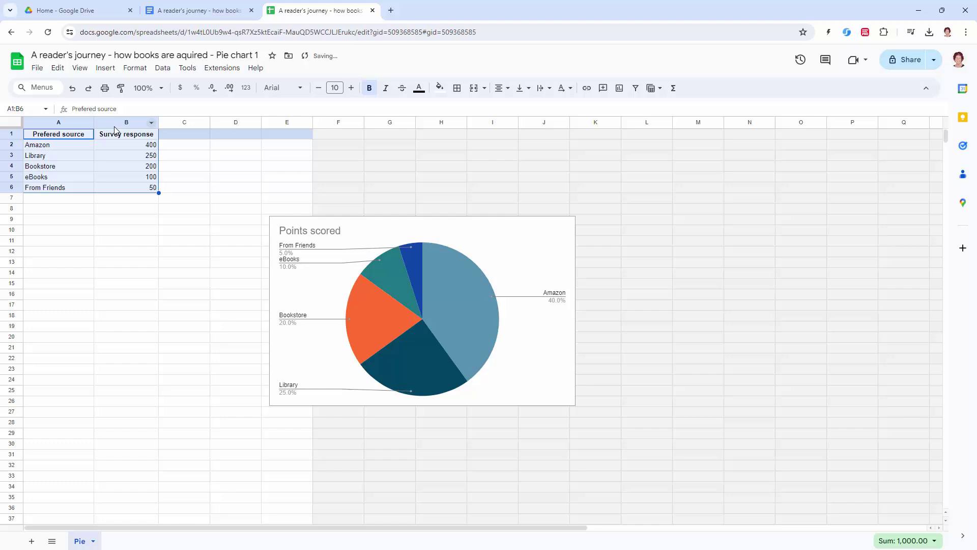
left_click(75, 200)
left_click(375, 320)
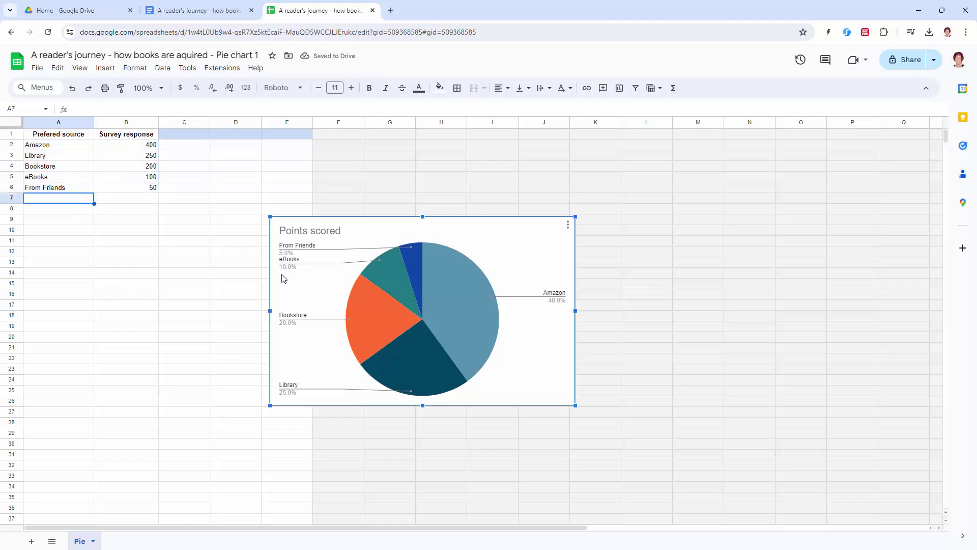
mouse_move(391, 274)
mouse_move(460, 267)
Step: Give the pie chart the title 'How people get new books in 2024'
left_click(473, 232)
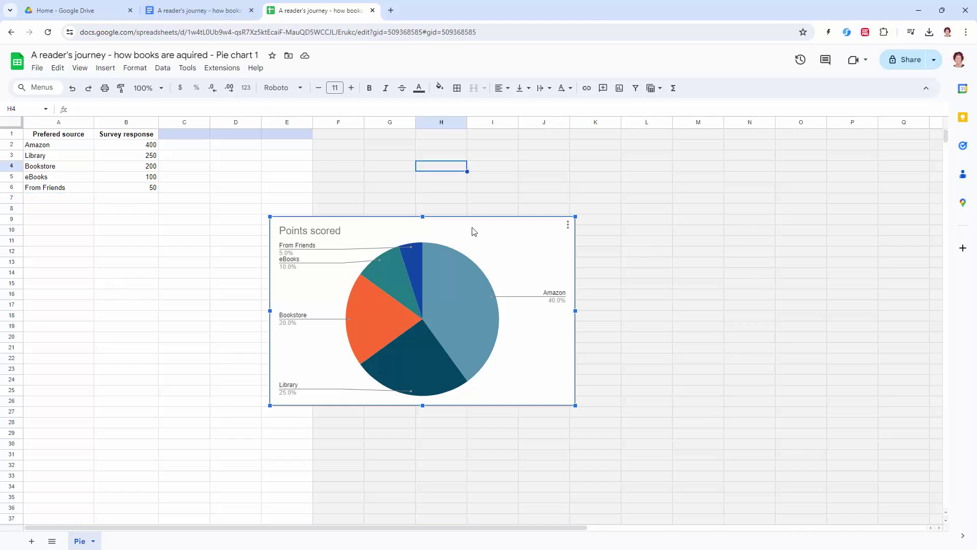
right_click(473, 232)
mouse_move(506, 292)
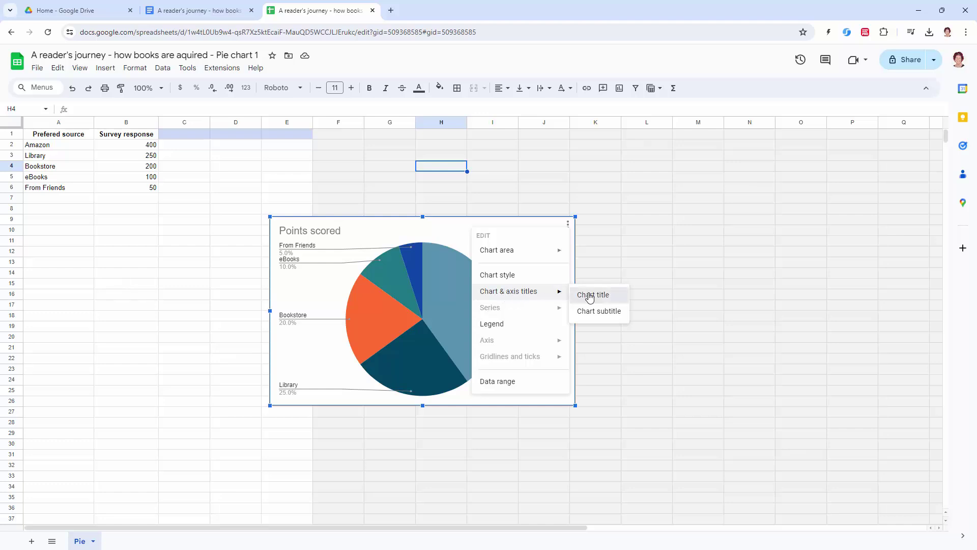
left_click(570, 294)
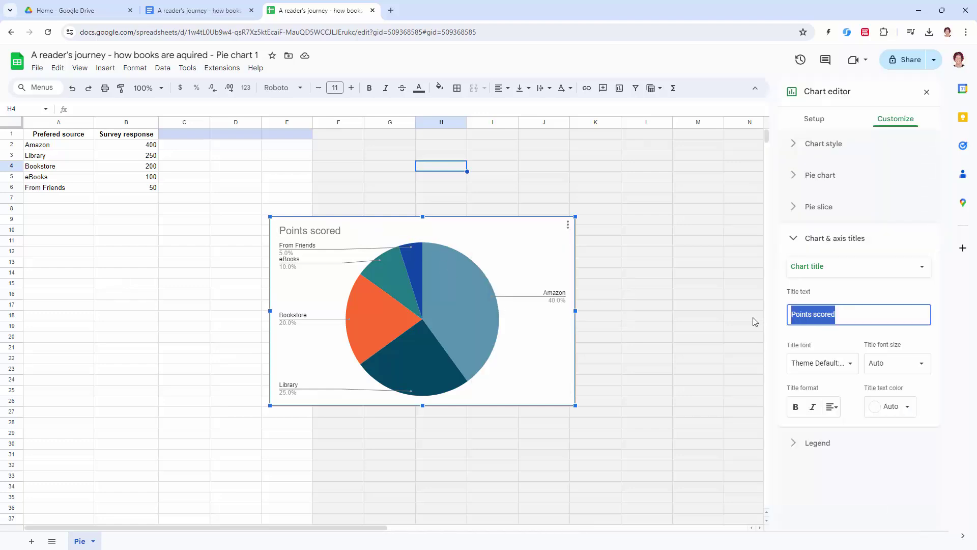
type("How people ge")
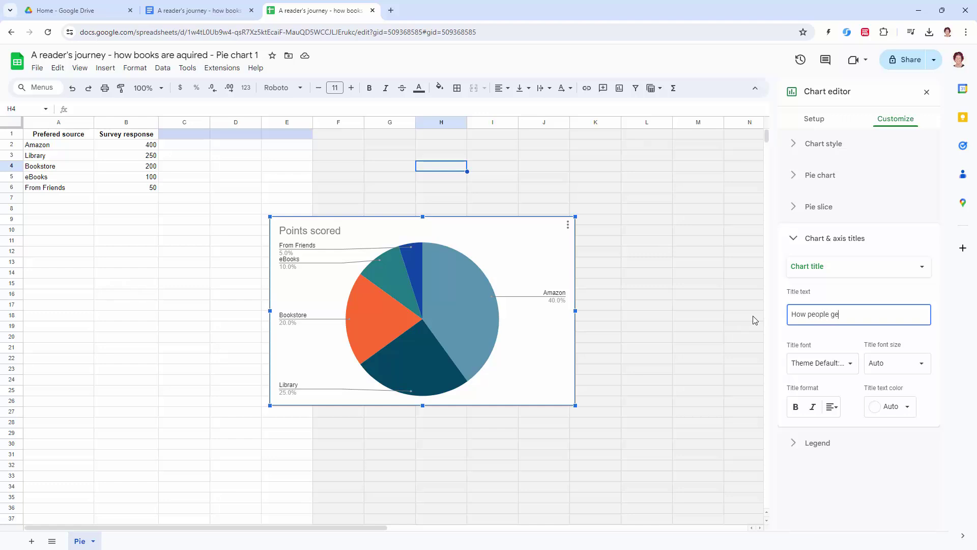
type("t new books in 2024")
left_click(860, 437)
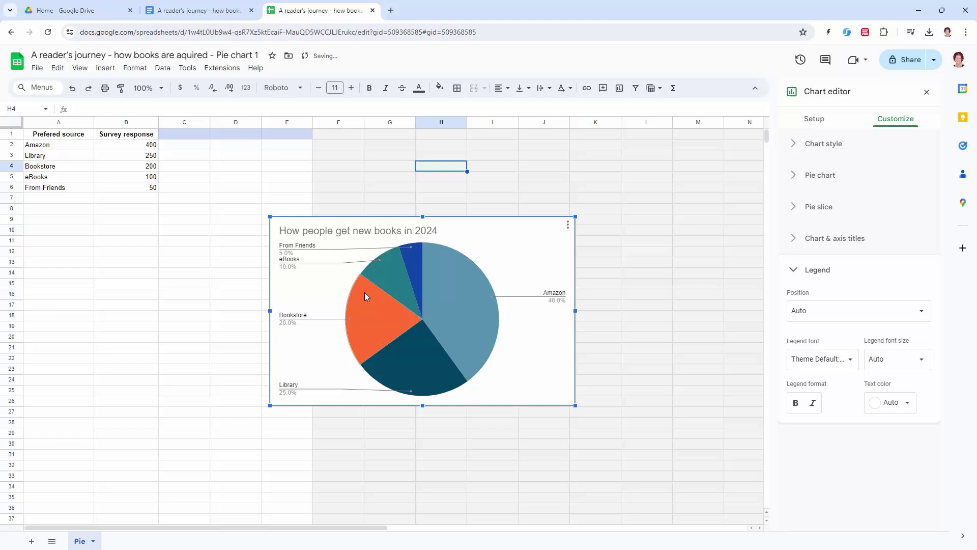
left_click(412, 263)
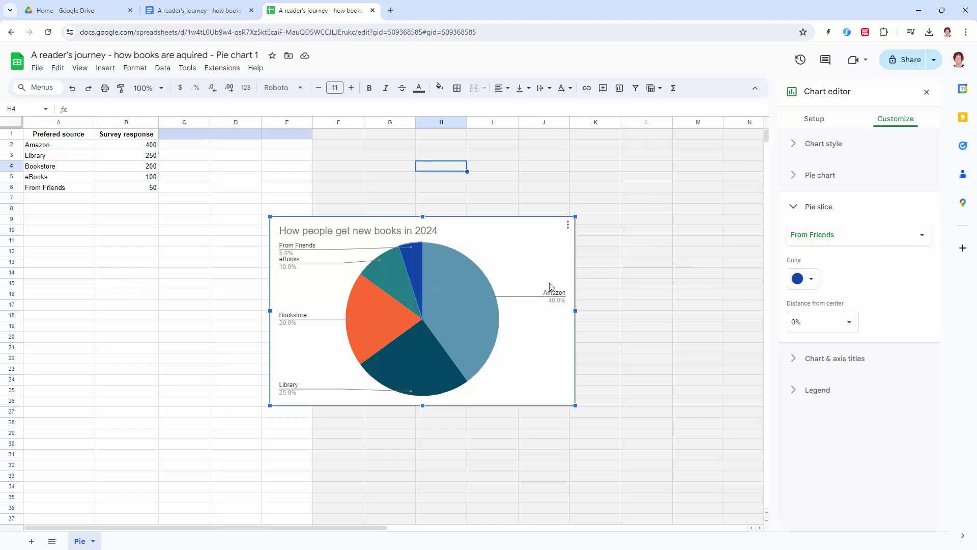
Step: Open the pie chart's customisation settings in the Chart editor
left_click(926, 93)
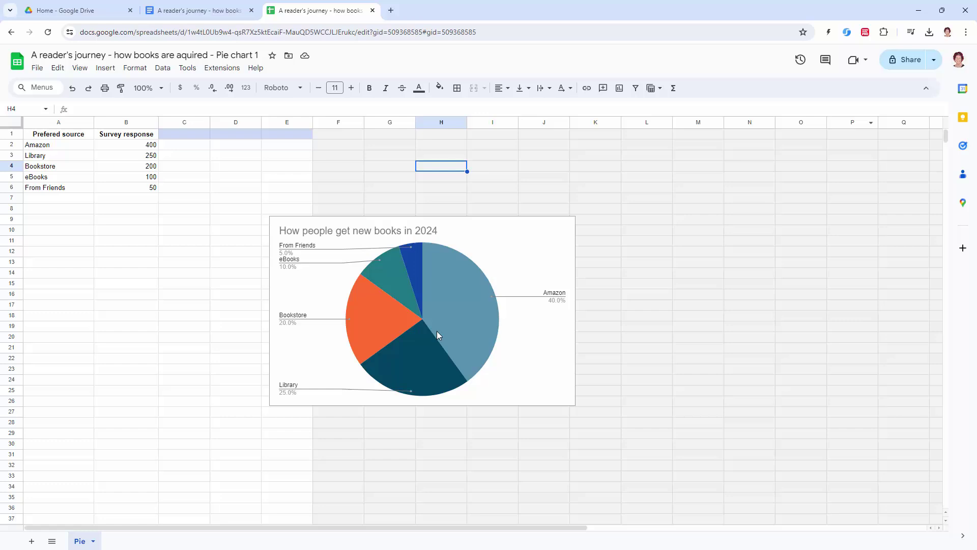
left_click(417, 268)
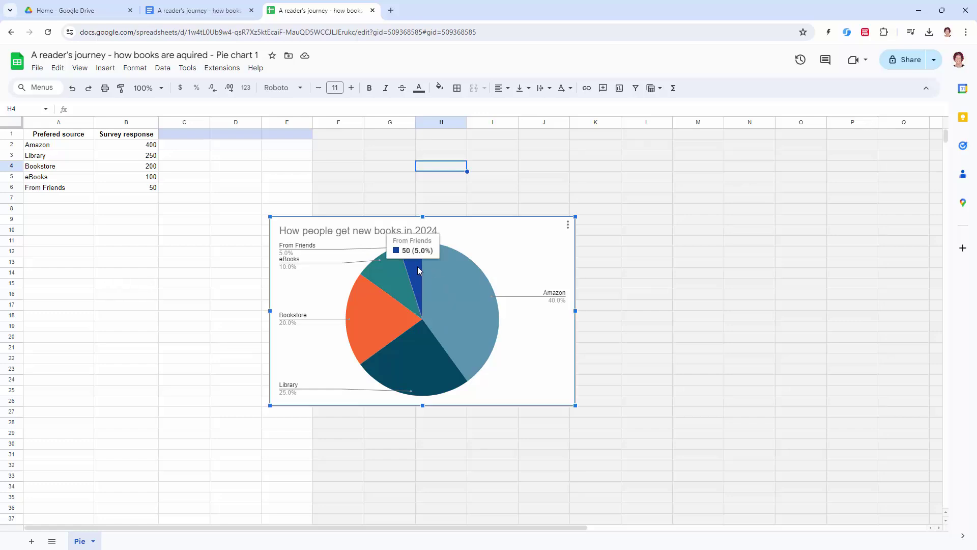
right_click(418, 270)
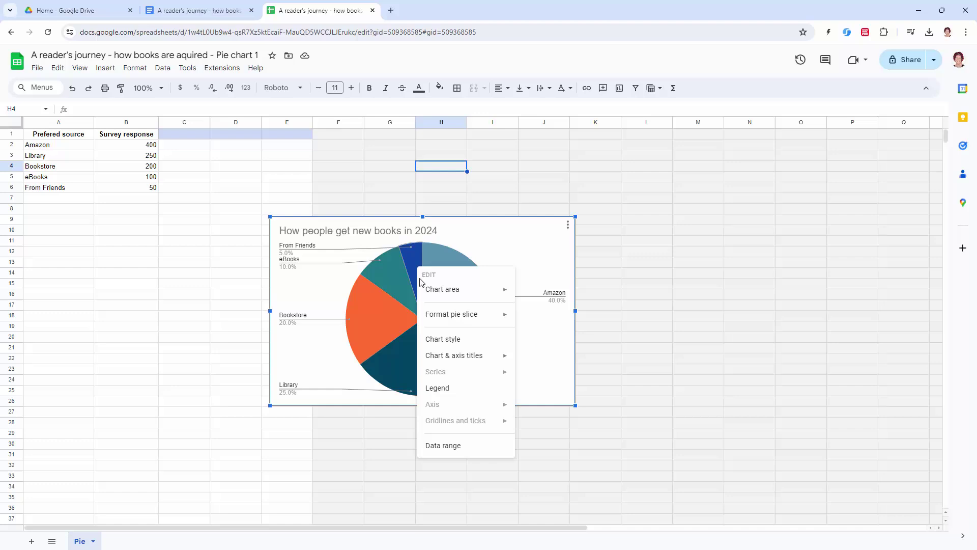
mouse_move(443, 315)
right_click(501, 230)
mouse_move(534, 295)
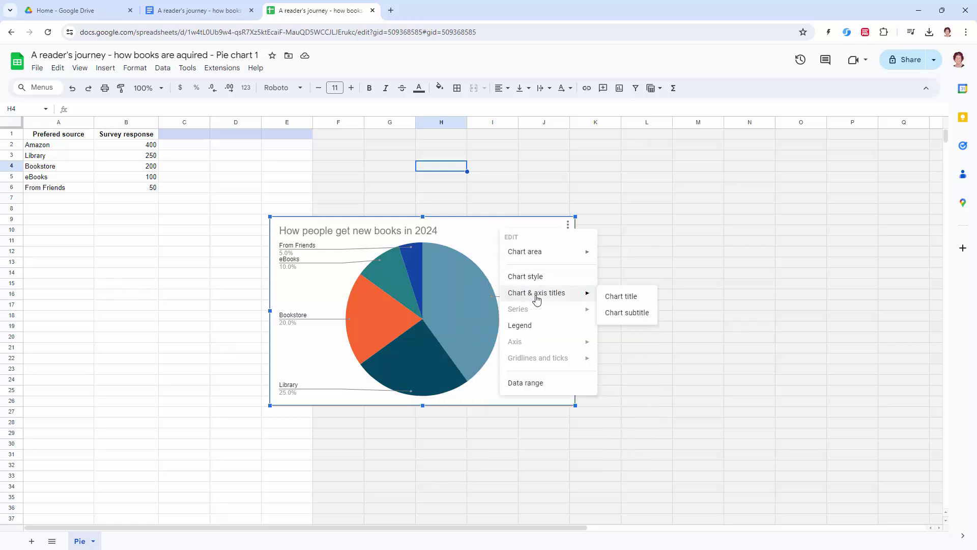
left_click(609, 298)
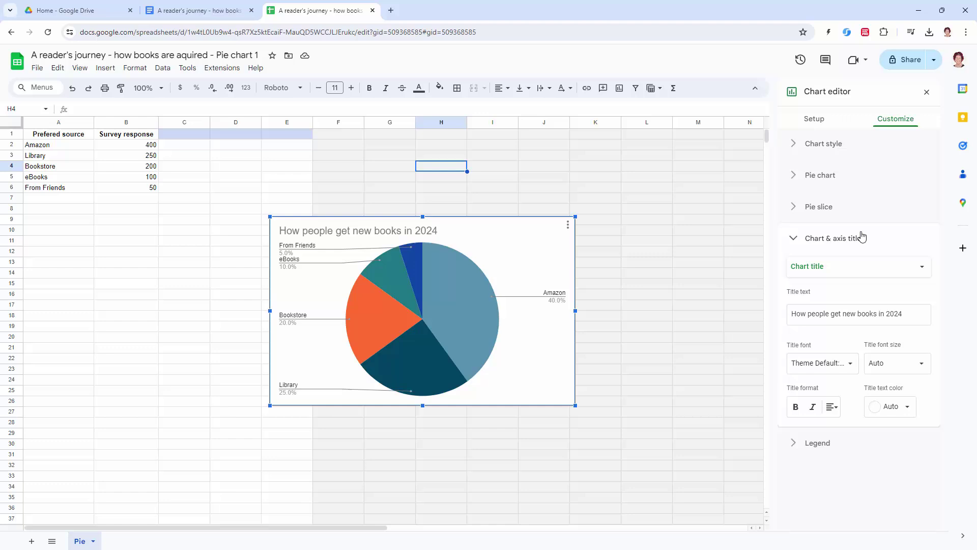
Step: Colour the Amazon slice light cornflower blue and the Library slice light blue
left_click(468, 318)
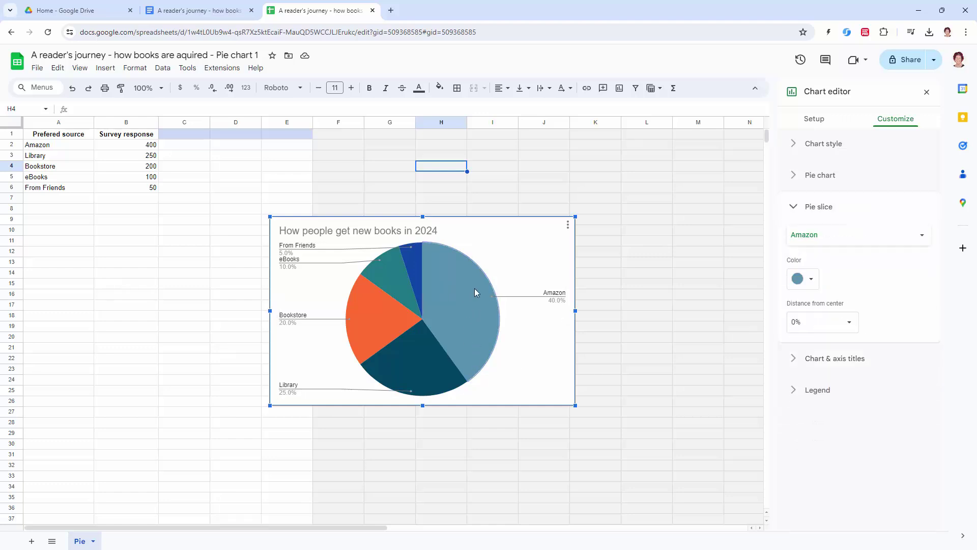
left_click(811, 284)
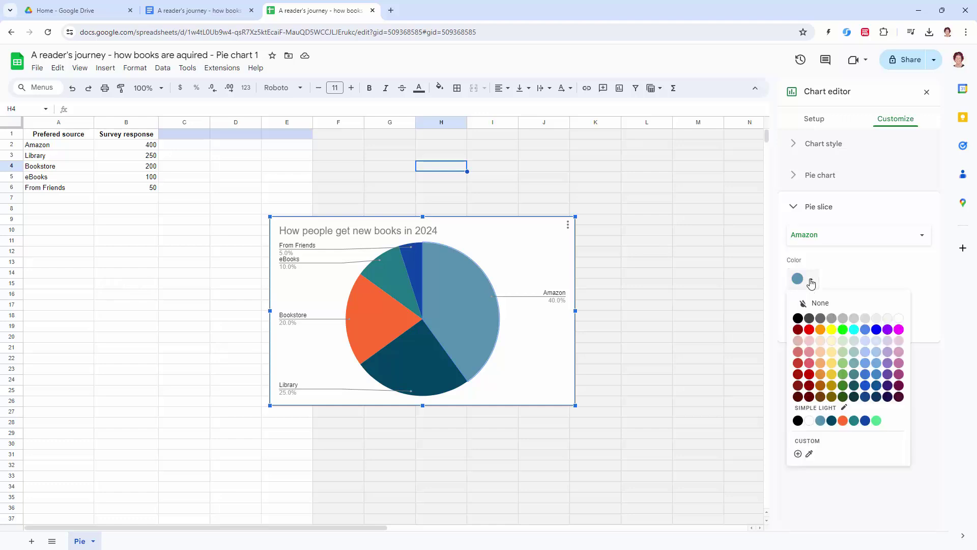
left_click(865, 340)
left_click(376, 376)
left_click(809, 280)
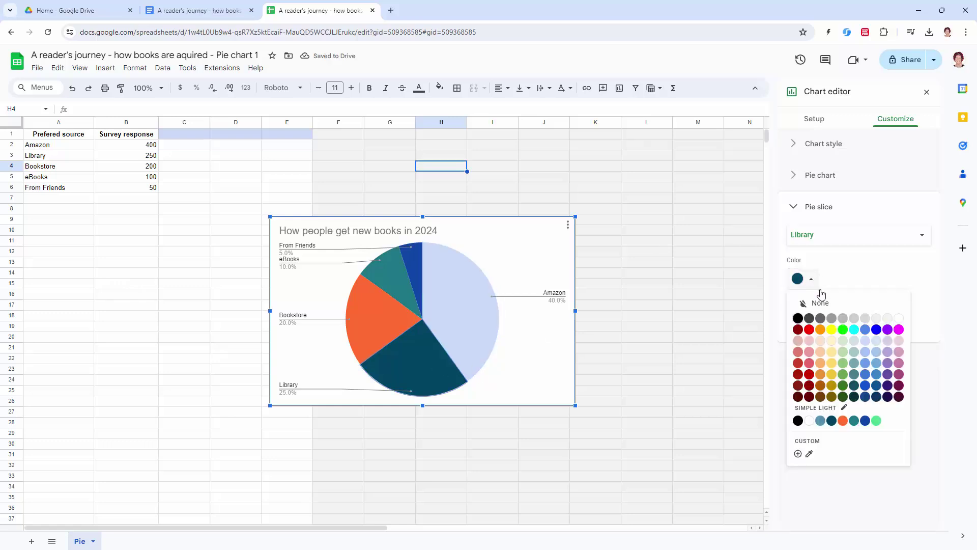
left_click(857, 351)
Step: Colour the Bookstore and eBooks slices blue and the From Friends slice dark navy
left_click(365, 311)
left_click(811, 278)
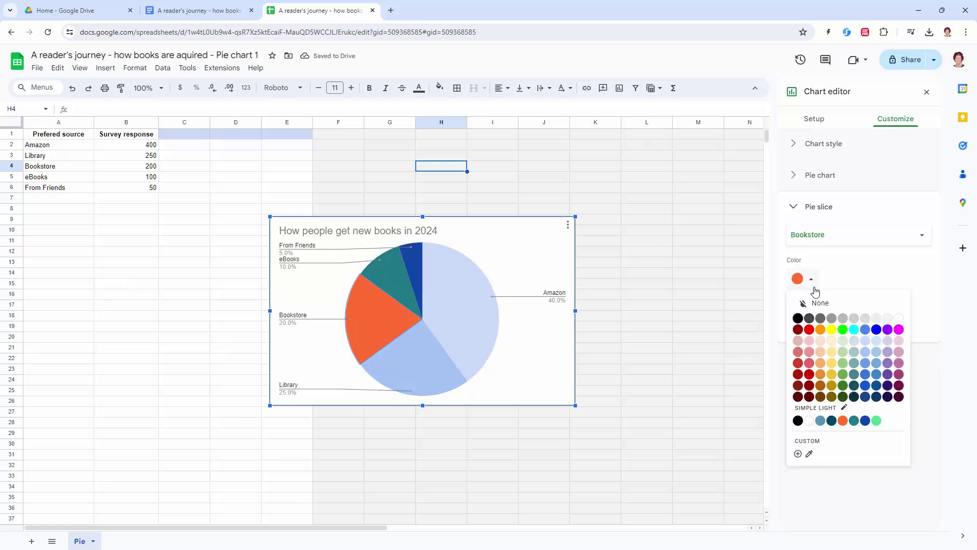
left_click(865, 376)
left_click(381, 262)
left_click(809, 279)
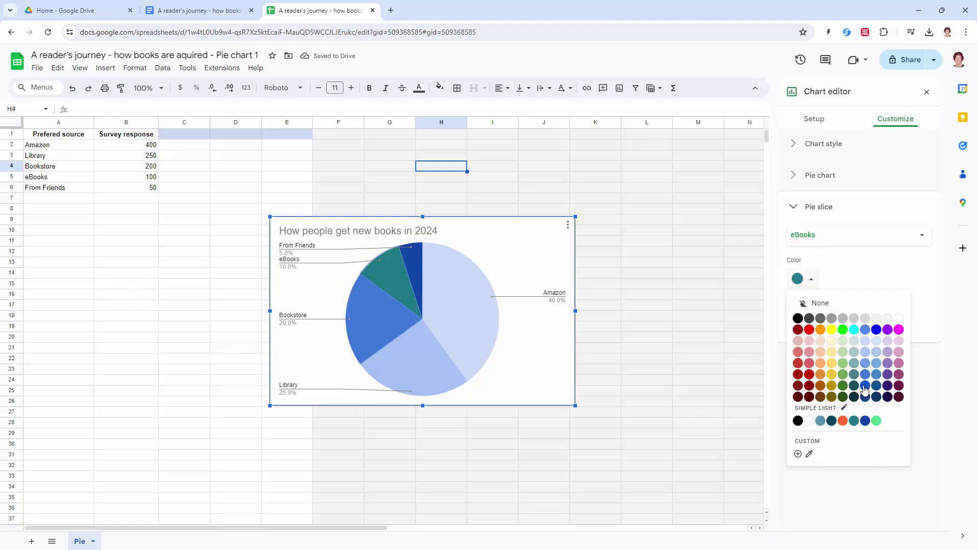
left_click(863, 386)
left_click(408, 255)
left_click(811, 279)
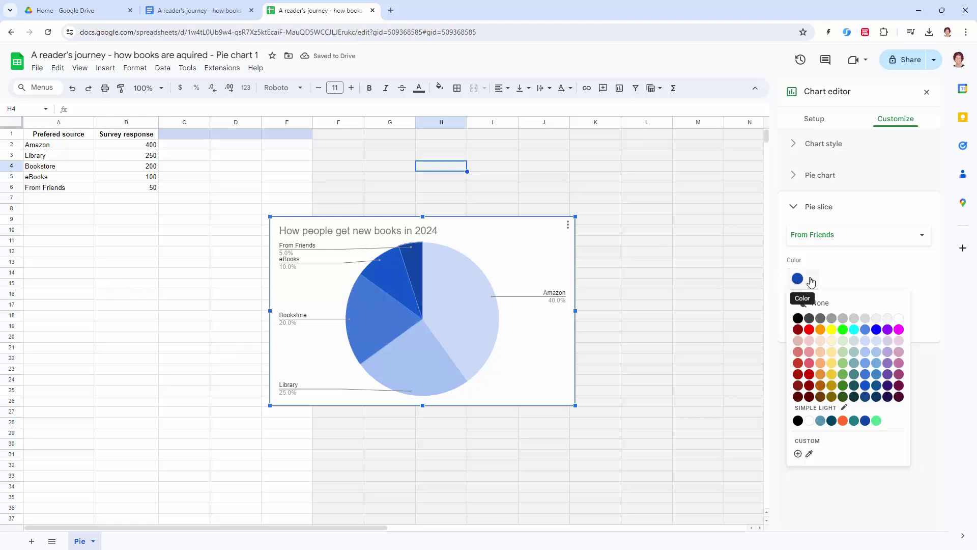
left_click(865, 397)
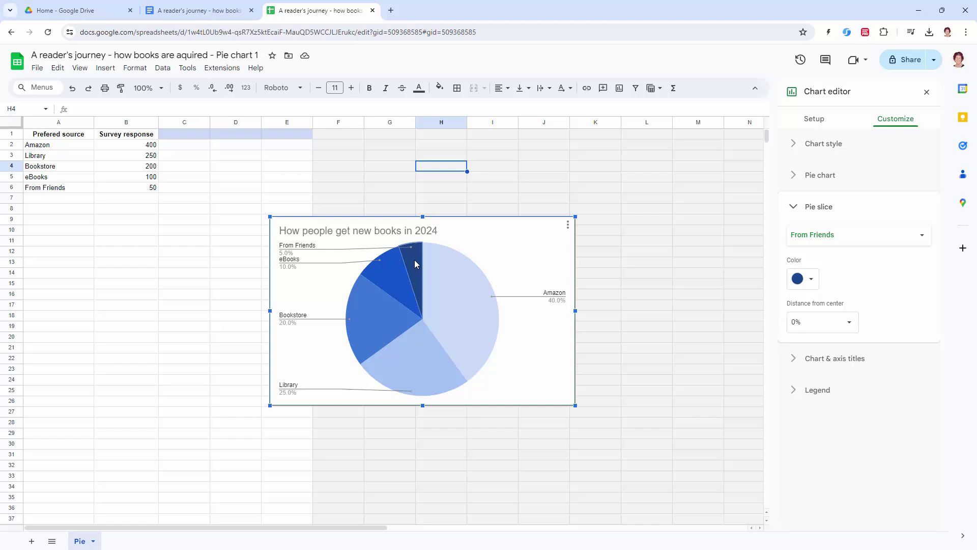
Step: Give the From Friends slice a darker custom navy colour, #143262
left_click(809, 279)
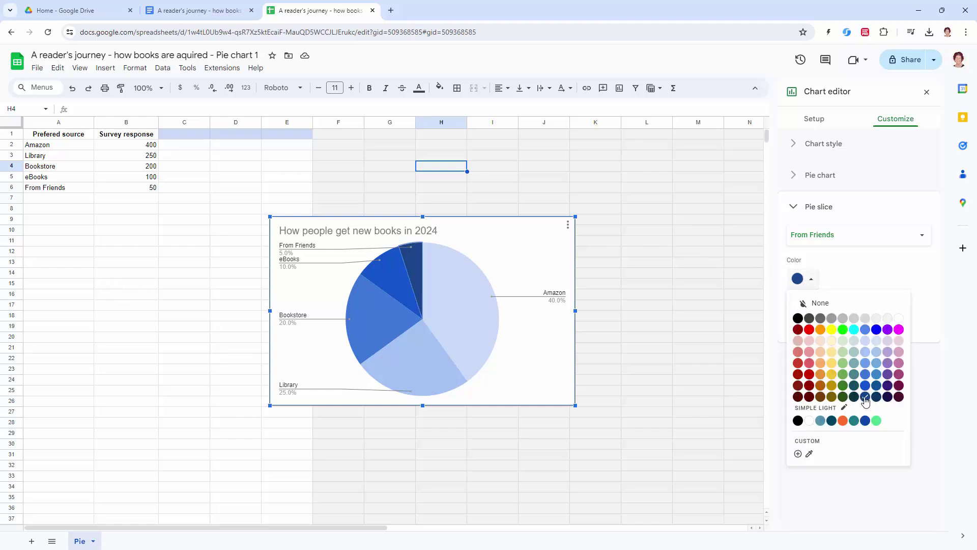
left_click(865, 400)
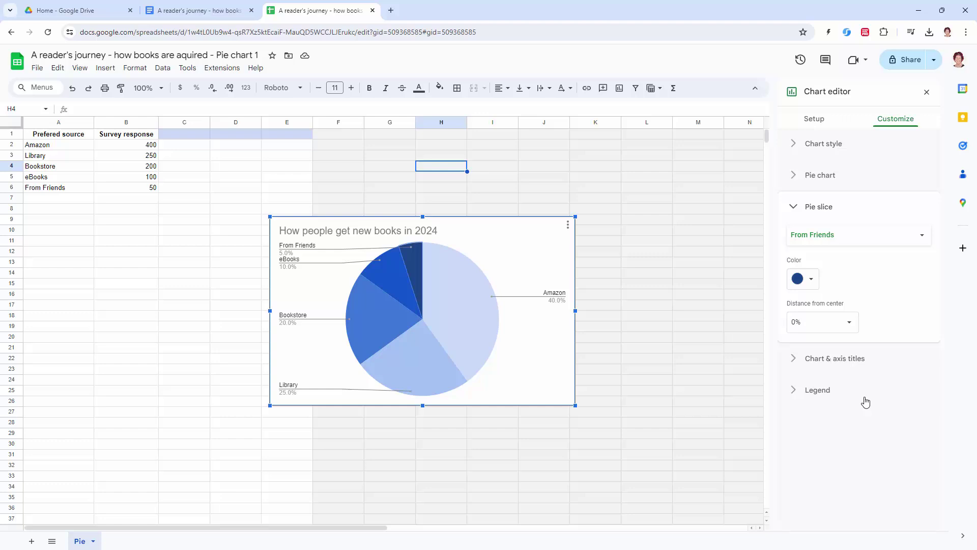
left_click(811, 280)
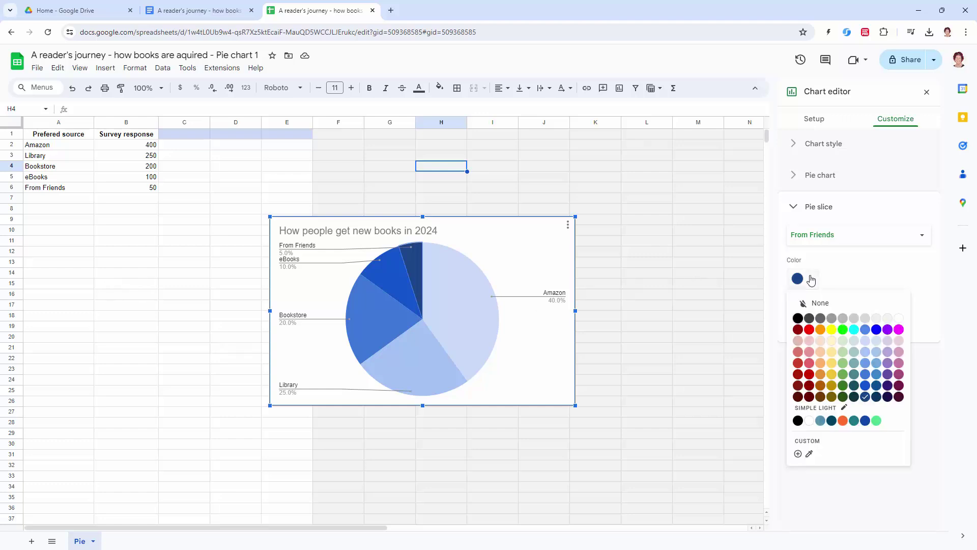
left_click(798, 454)
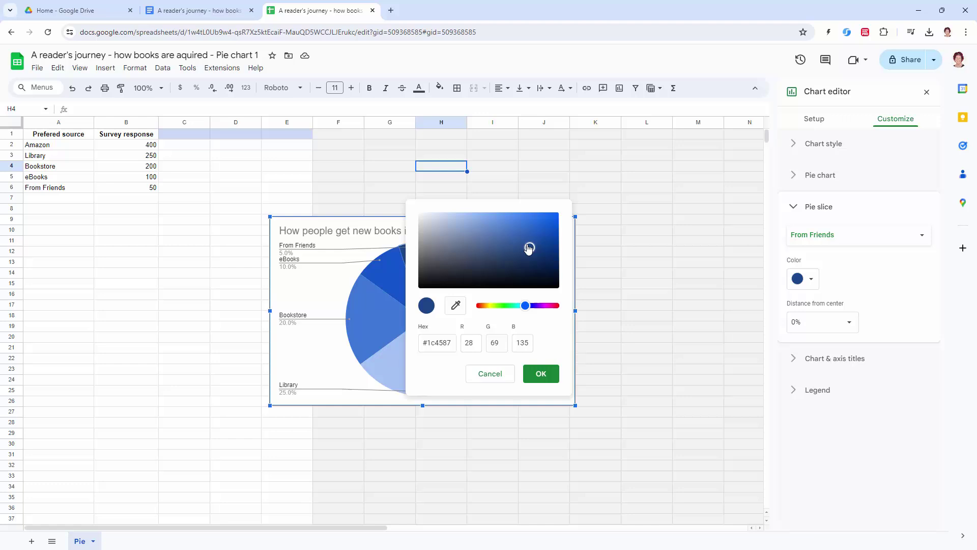
left_click_drag(531, 251, 530, 258)
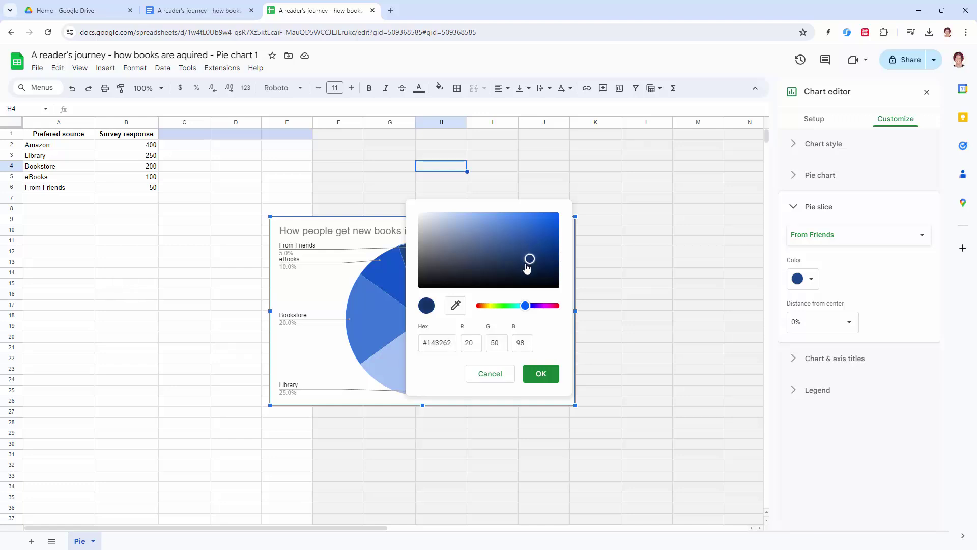
left_click(540, 375)
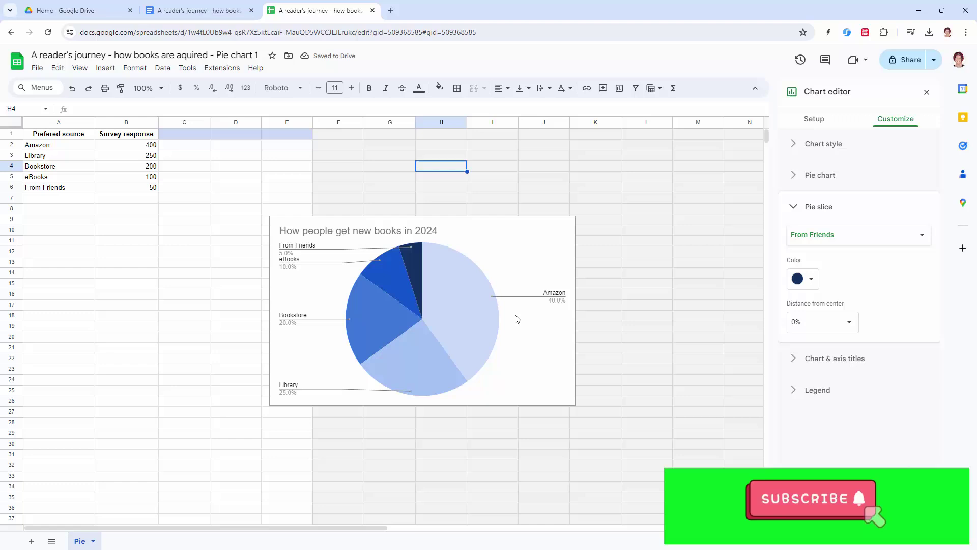
Step: Update the report's linked chart to the blue pie, then close the spreadsheet tab
left_click(927, 92)
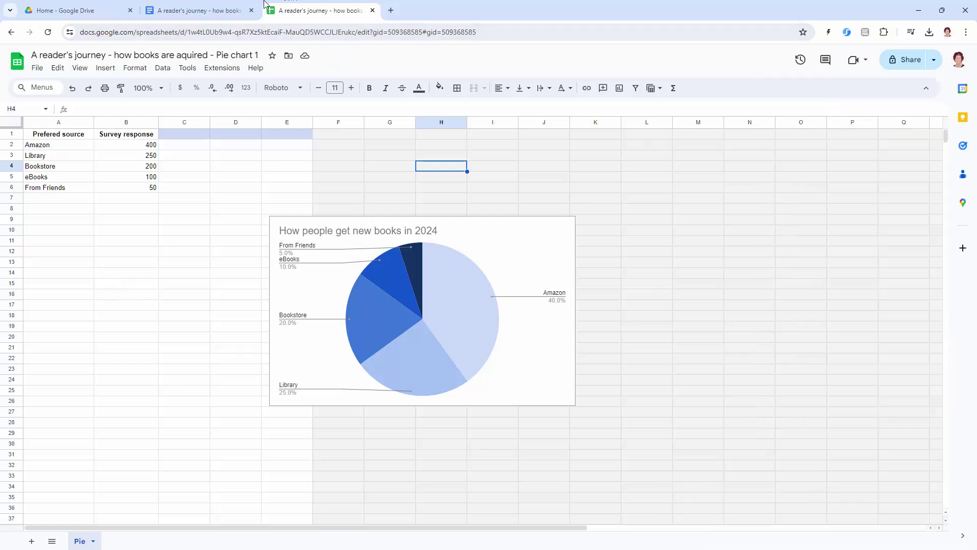
left_click(193, 11)
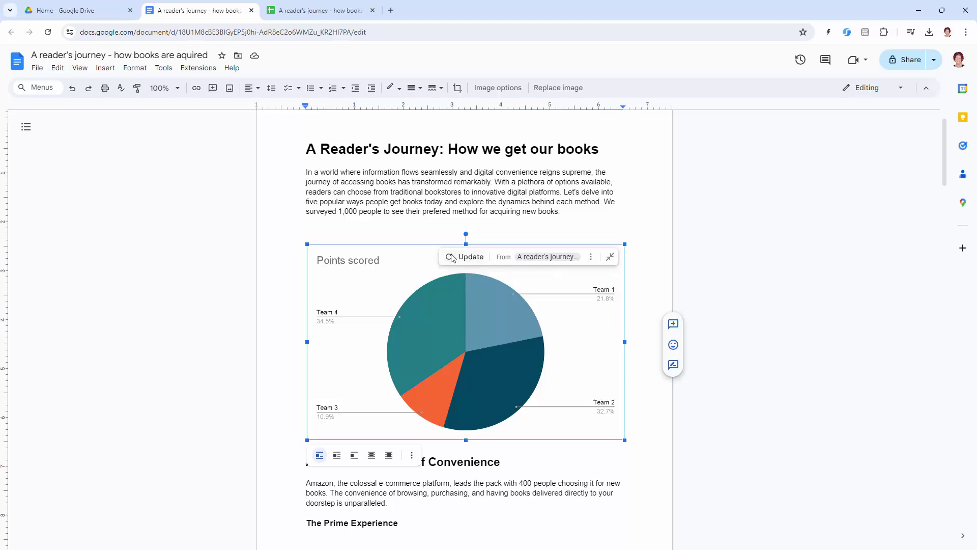
left_click(465, 257)
left_click(659, 494)
left_click(659, 524)
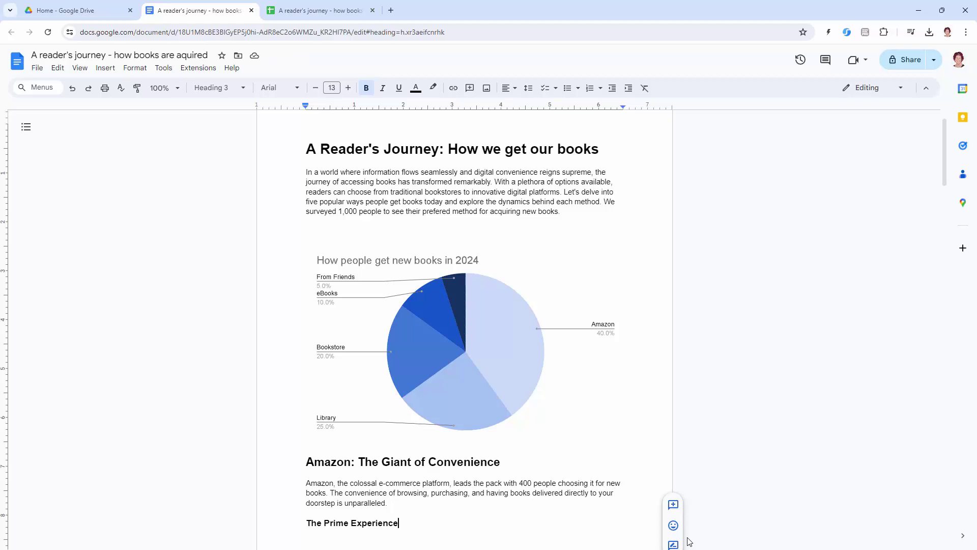
left_click(320, 10)
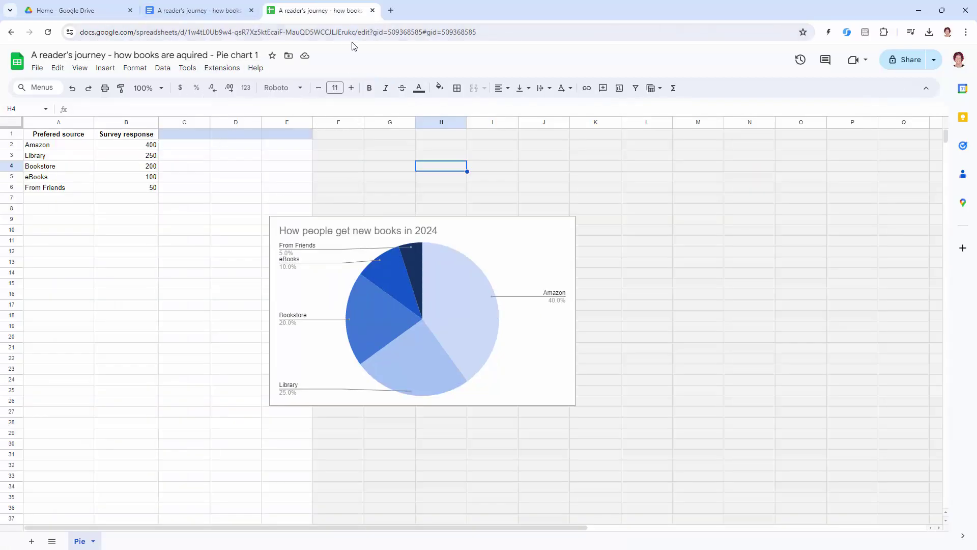
left_click(373, 11)
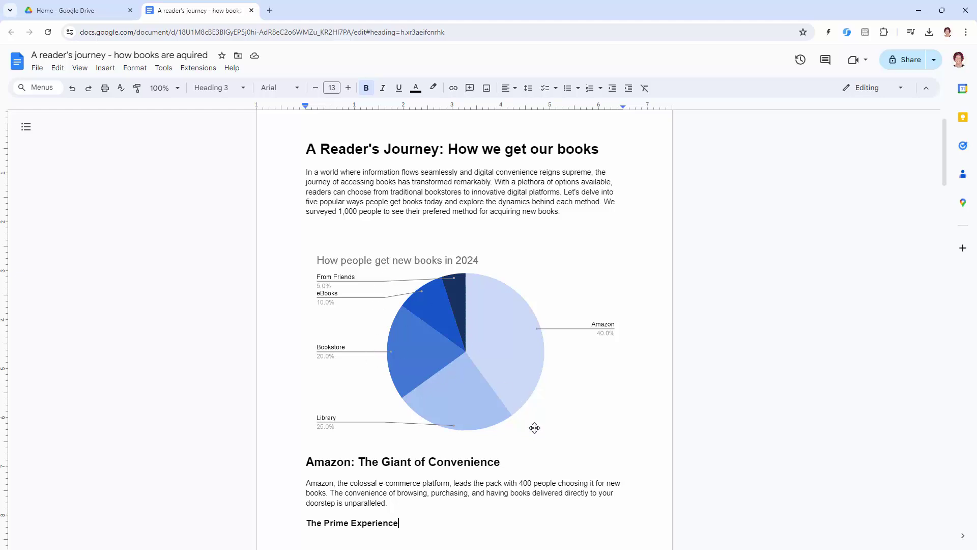
Step: Open the linked chart's source spreadsheet from the report
left_click(464, 339)
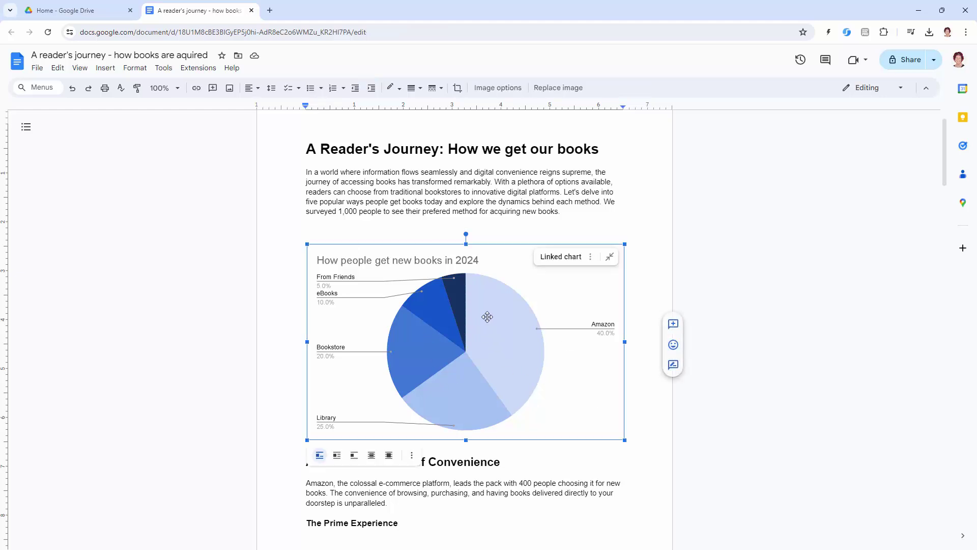
left_click(593, 258)
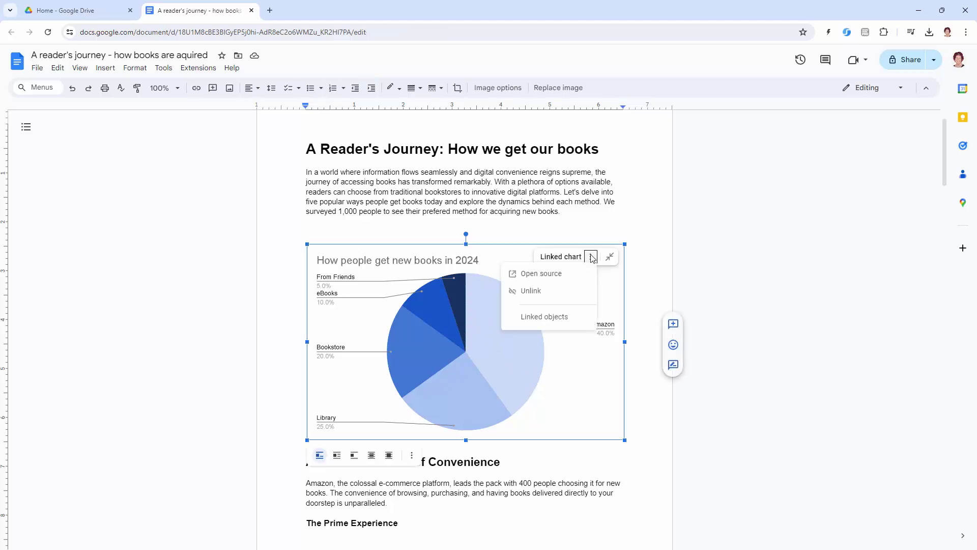
left_click(553, 276)
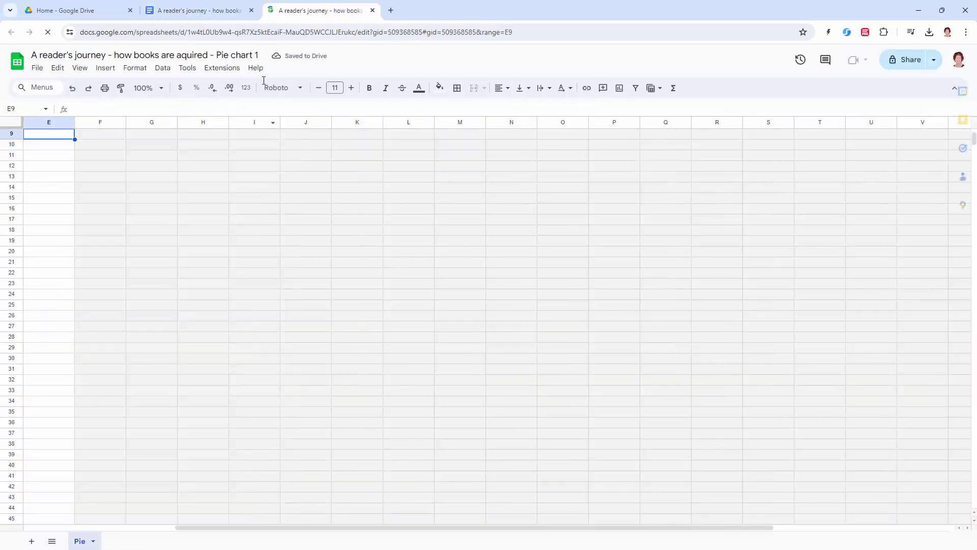
left_click(172, 381)
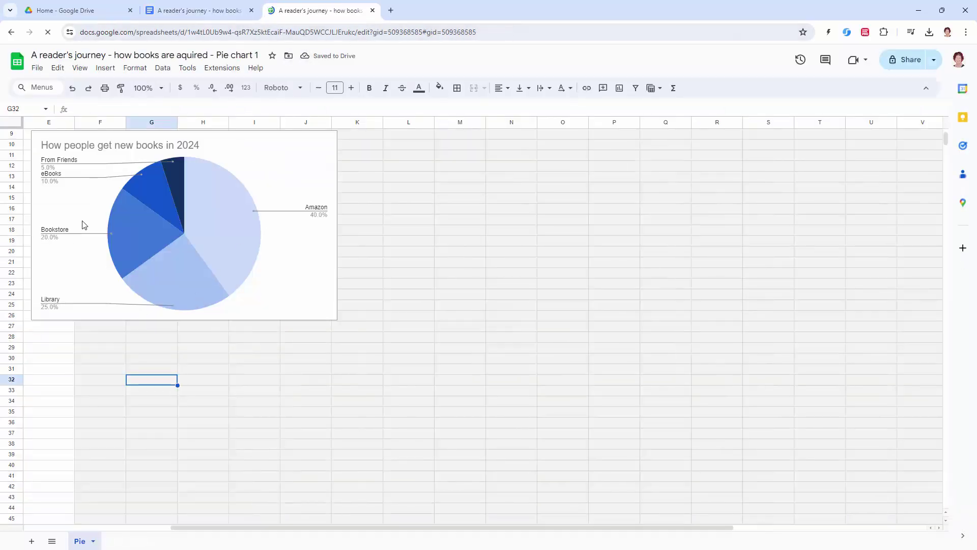
left_click(61, 200)
left_click(29, 141)
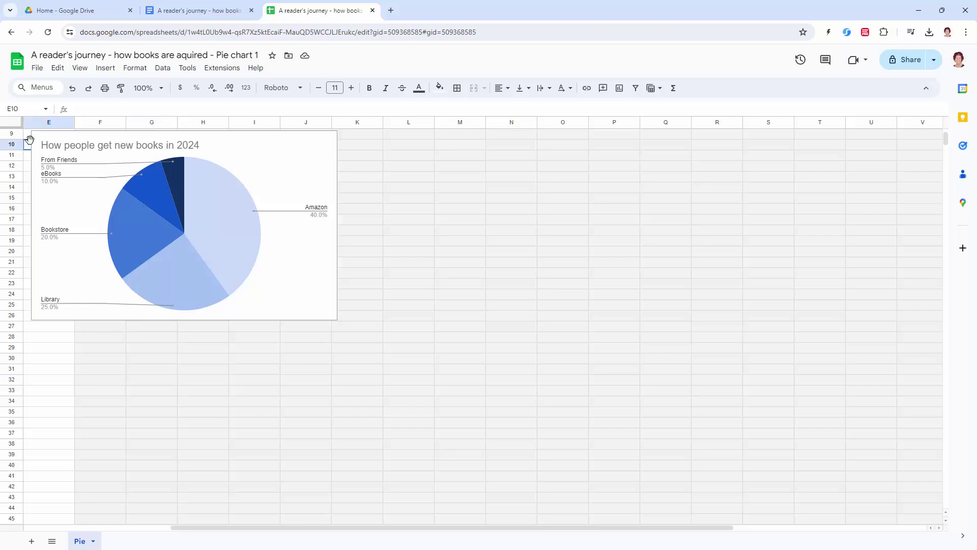
key("ctrl+Home")
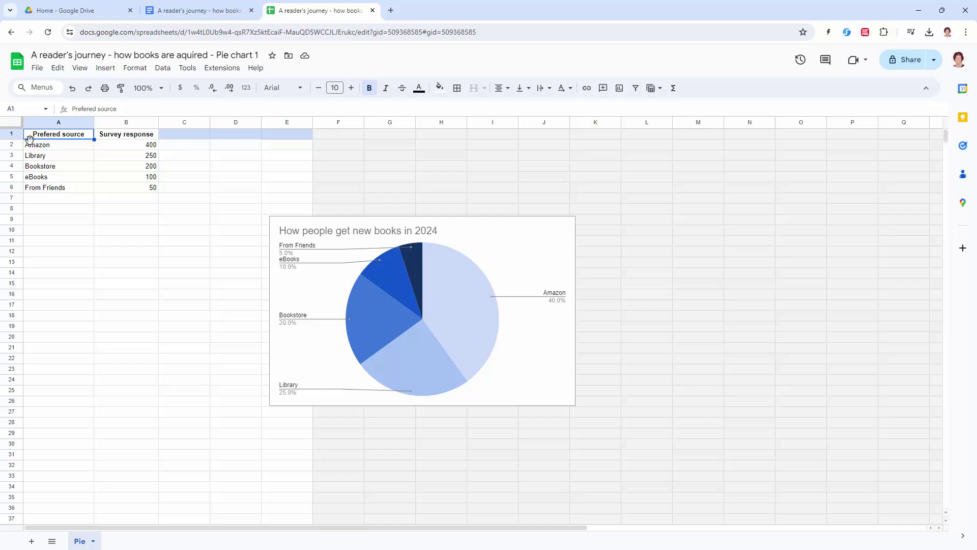
Step: Change the eBooks and From Friends responses in B5 and B6 to 75
key("Down")
key("Down")
key("Down")
key("Down")
key("Right")
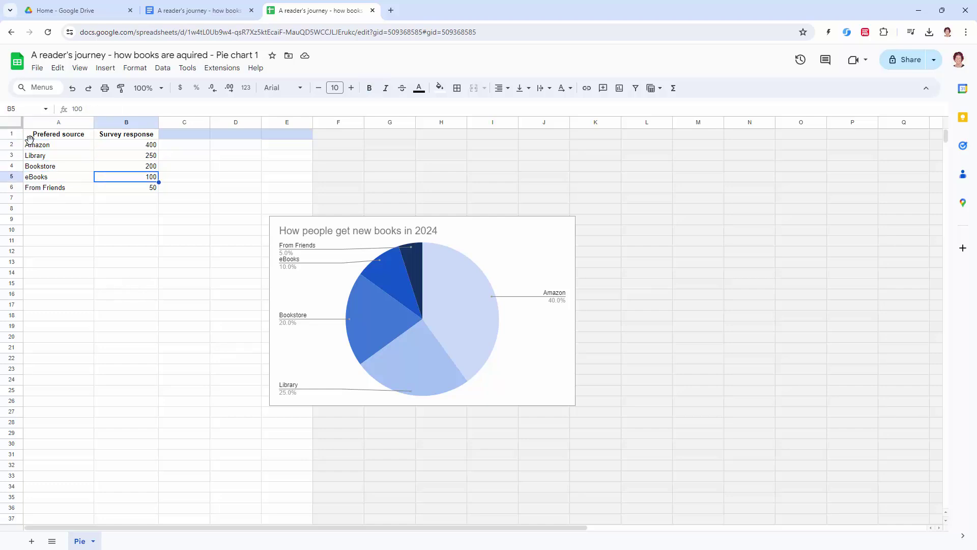
type("75")
key("Return")
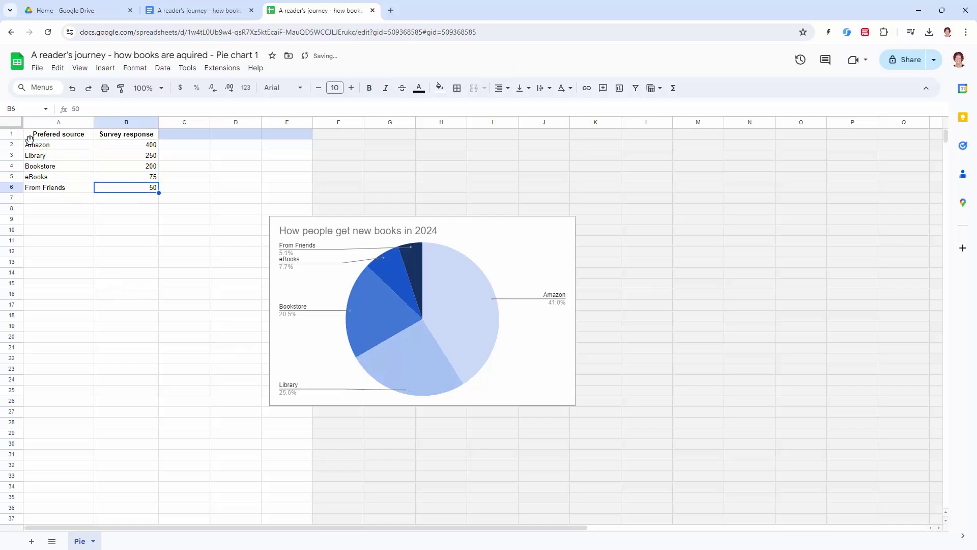
type("75")
key("Tab")
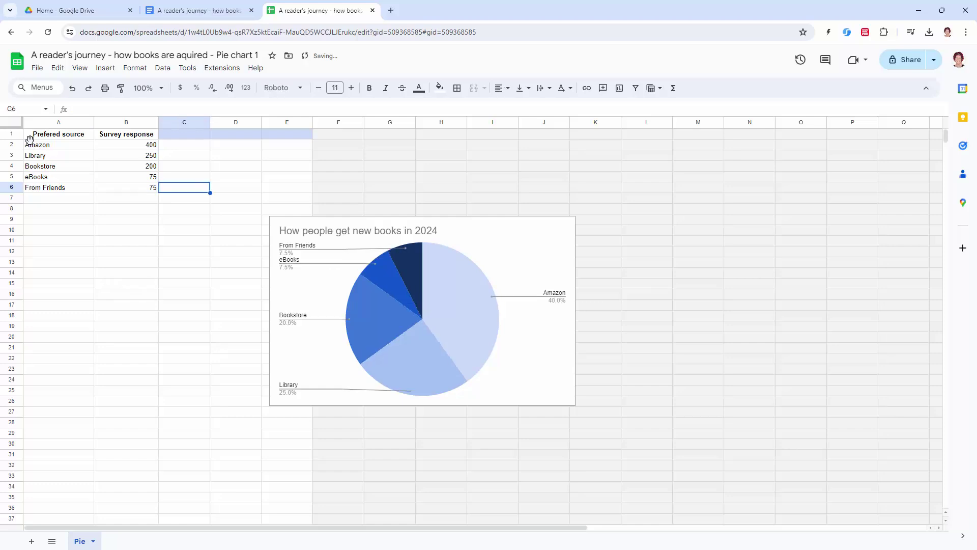
Step: Refresh the report's linked pie chart with the new 75-response values
left_click(198, 11)
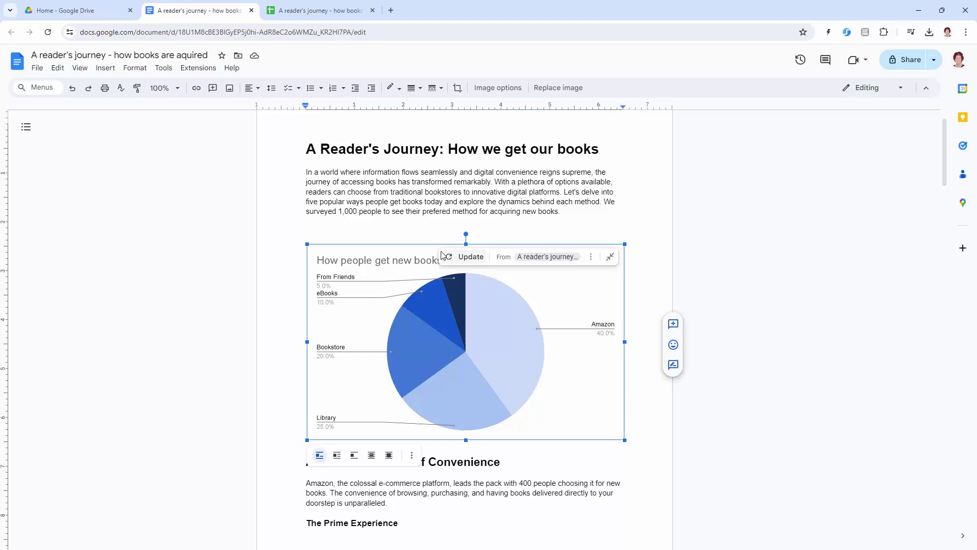
left_click(454, 261)
left_click(656, 472)
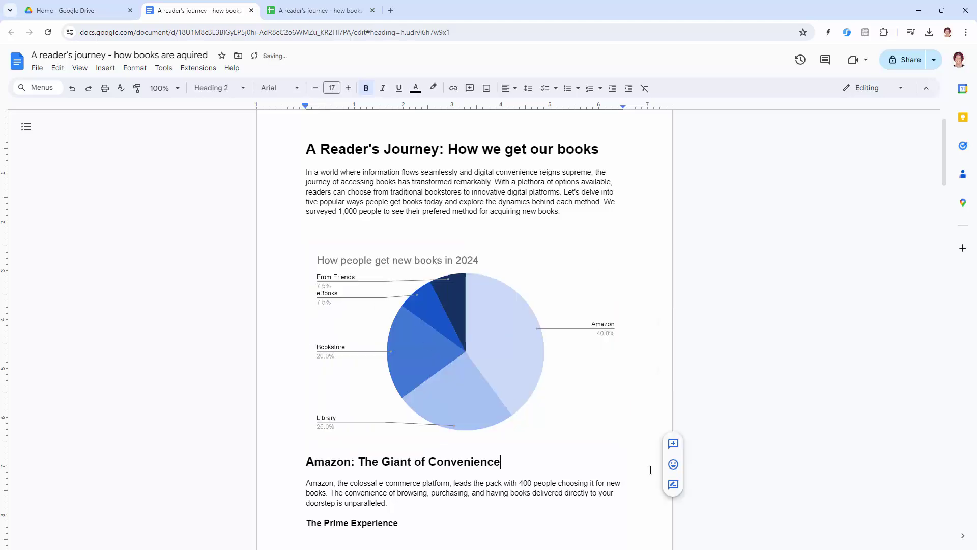